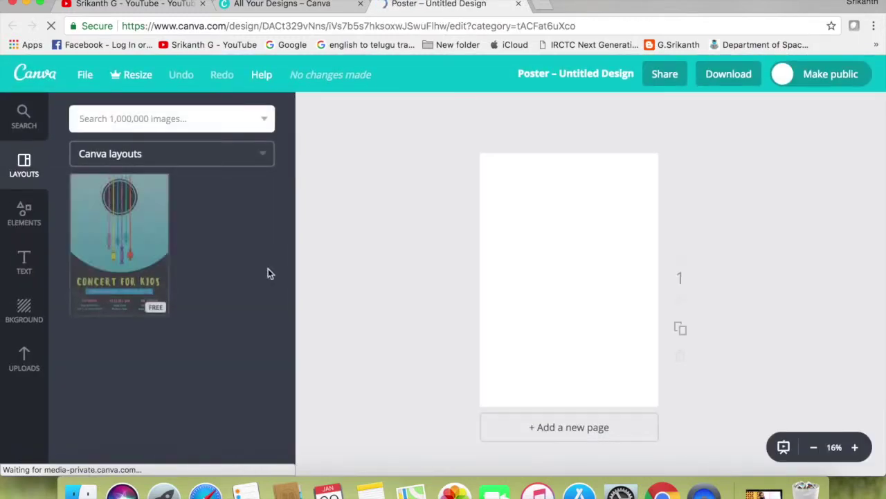
- Scroll the layouts panel, then close the unused Poster – Untitled Design tab
scroll(208, 243, "down", 2)
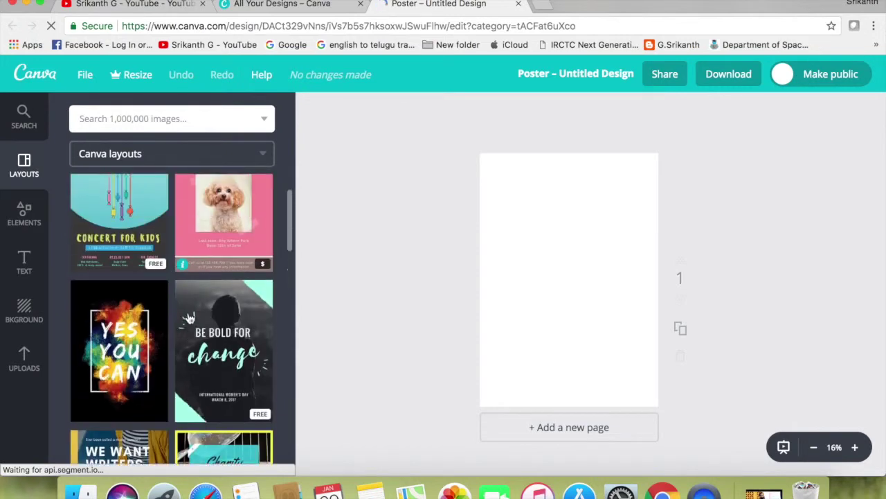
left_click(518, 4)
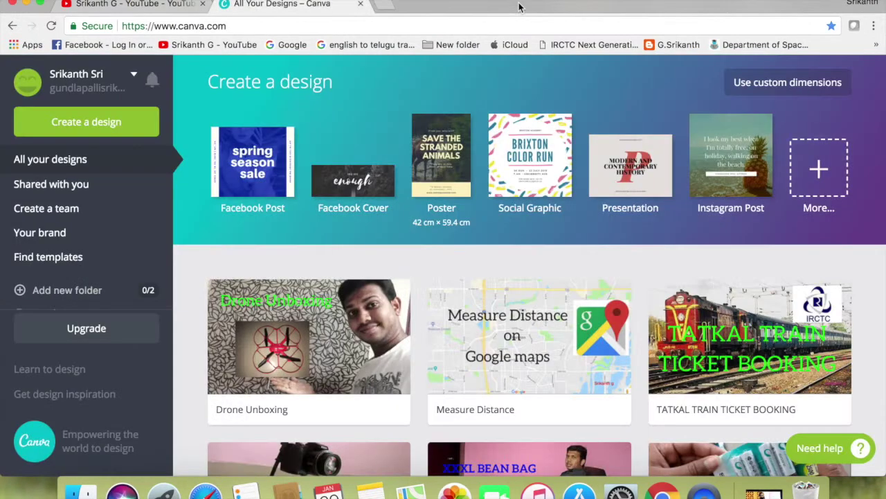
- Start a new custom-size design of 1920 × 1080 px
left_click(777, 87)
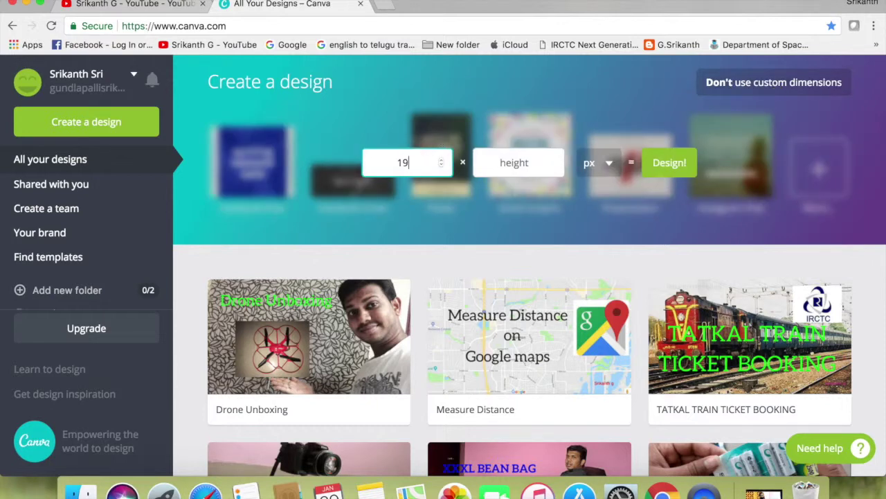
left_click(515, 162)
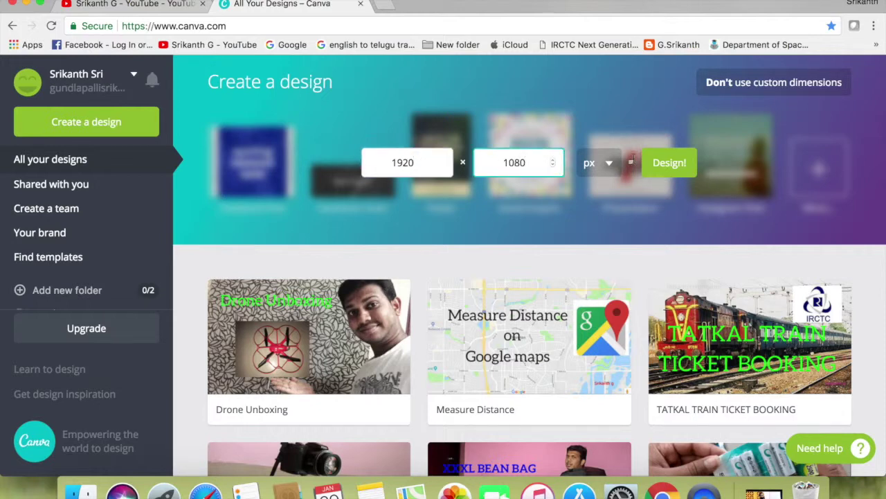
left_click(669, 162)
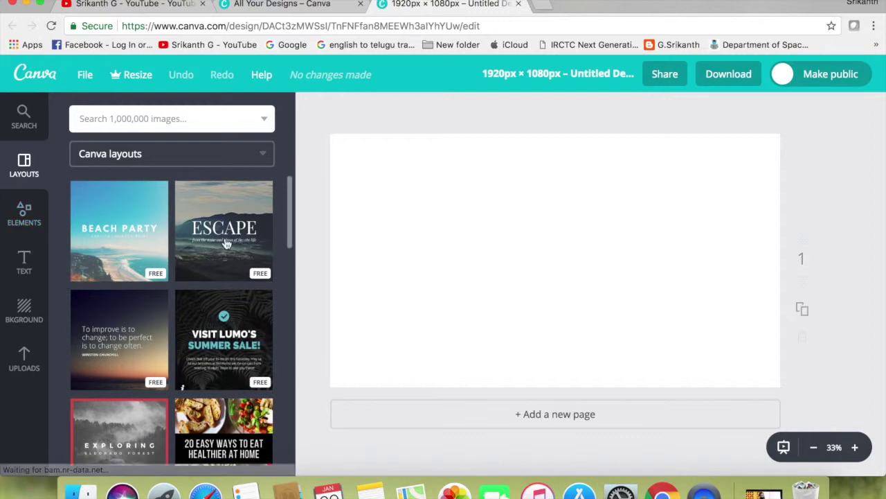
- Try the Escape layout on the blank page, remove it, and show the uploaded images
left_click_drag(225, 243, 389, 232)
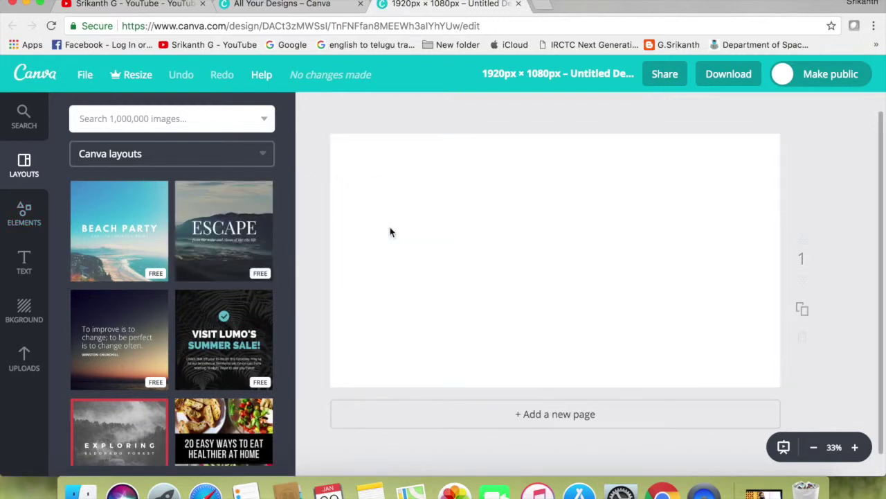
scroll(64, 270, "down", 3)
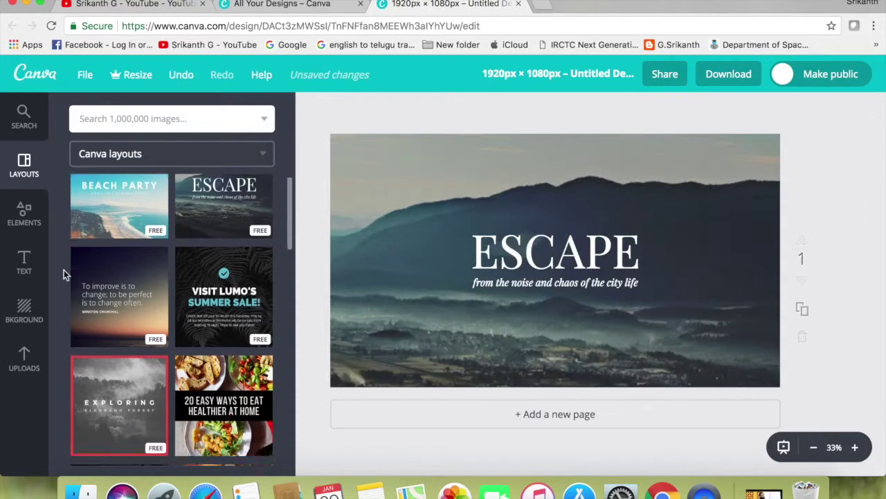
left_click(161, 271)
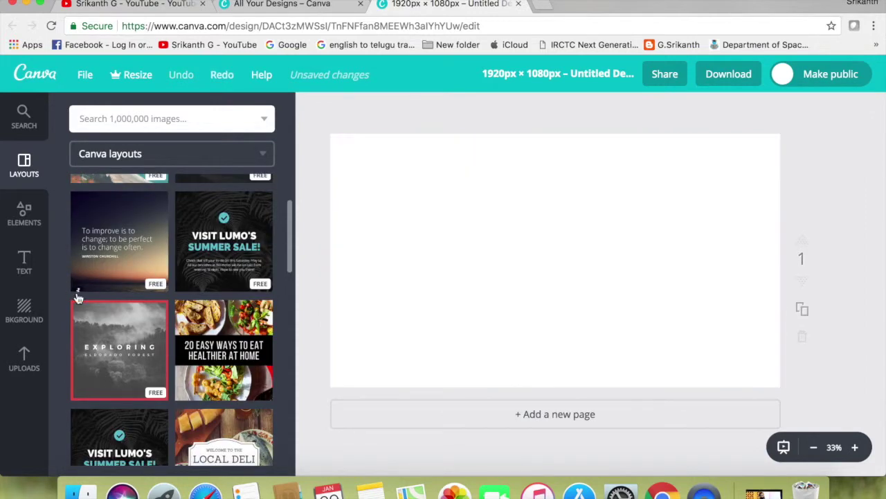
left_click(29, 355)
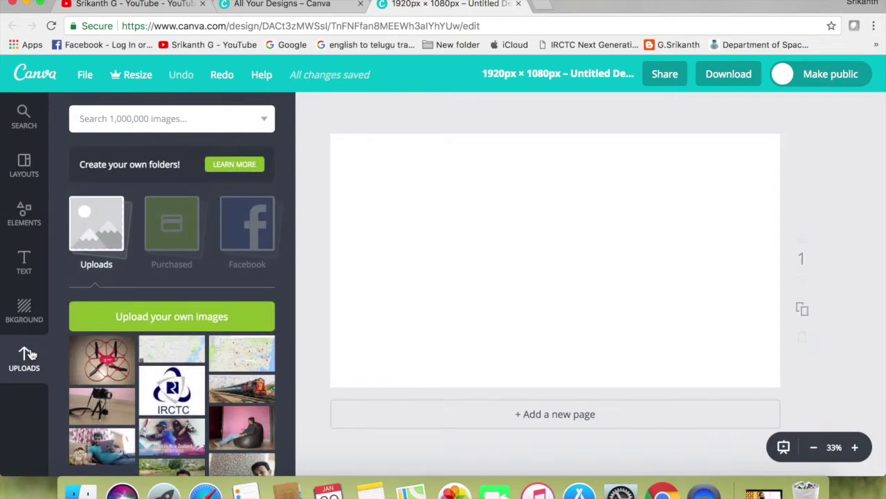
- Upload images.jpeg from the Desktop folder
left_click(174, 319)
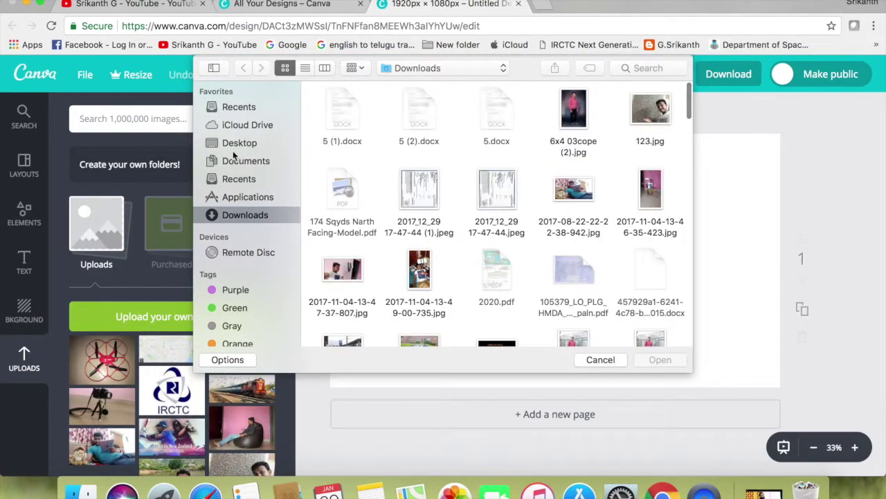
left_click(234, 144)
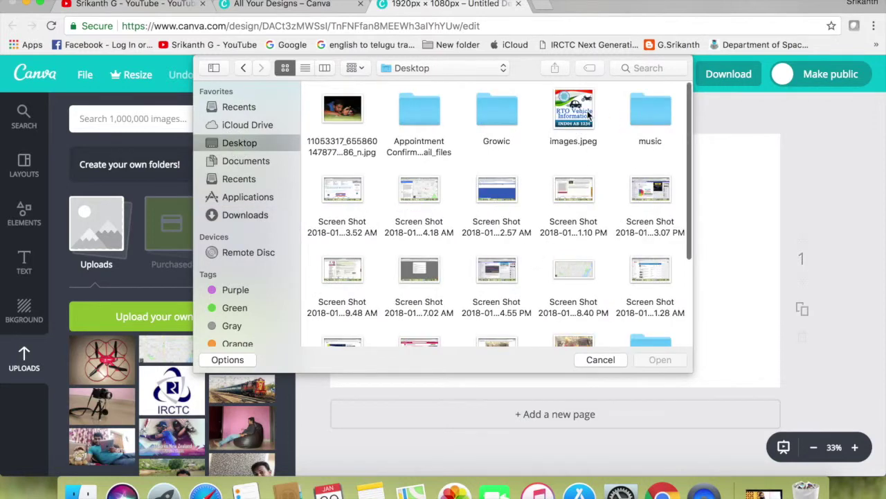
left_click(574, 111)
left_click(662, 359)
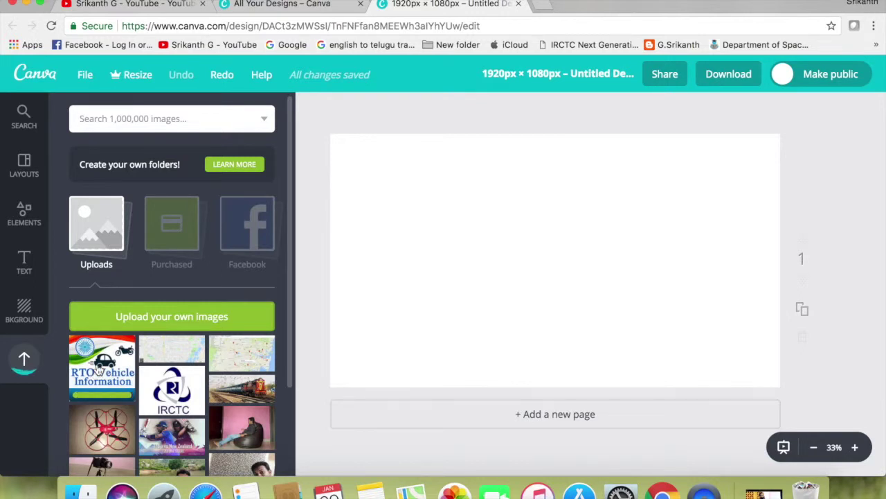
- Place the RTO Vehicle Information image at the top-left and enlarge it to full page height
left_click_drag(99, 370, 314, 161)
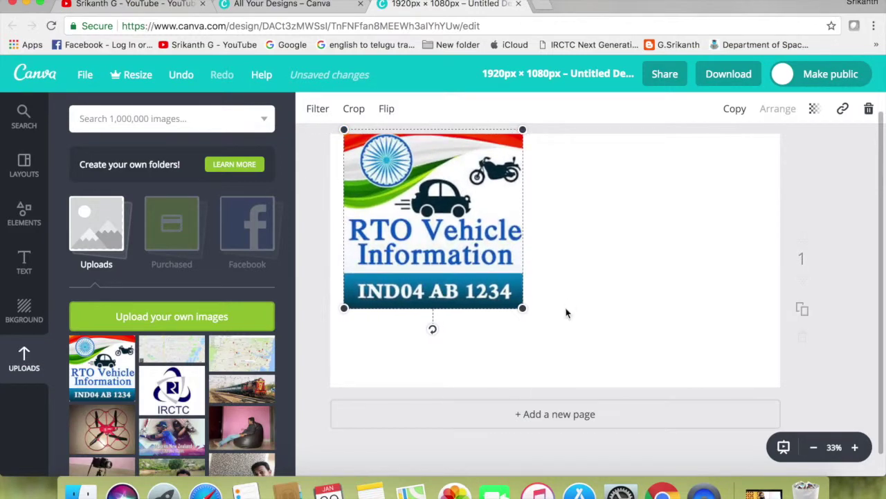
left_click_drag(521, 309, 660, 346)
left_click_drag(609, 393, 624, 423)
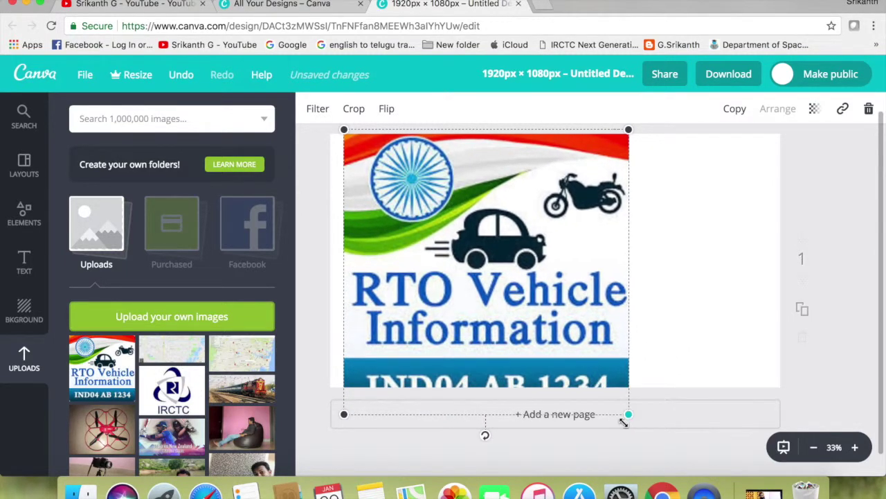
mouse_move(563, 293)
left_mouse_down()
mouse_move(549, 301)
mouse_move(563, 303)
mouse_move(566, 317)
mouse_move(552, 303)
left_mouse_up()
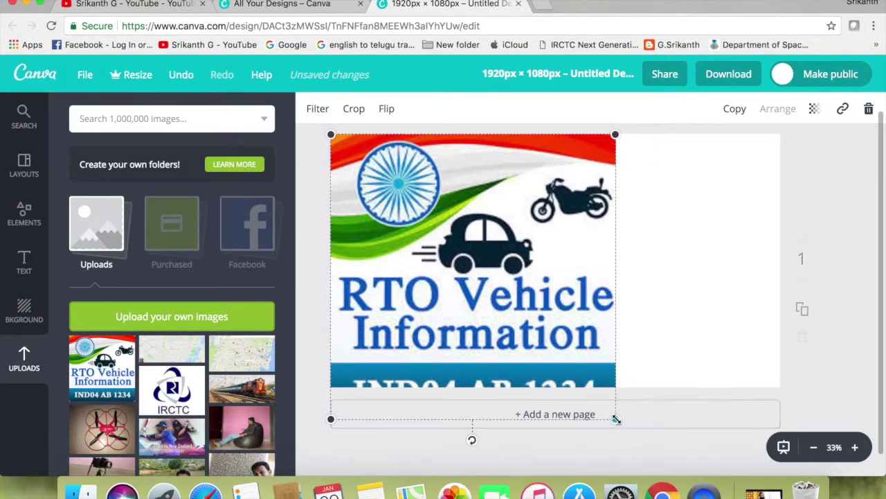
left_click_drag(615, 419, 623, 430)
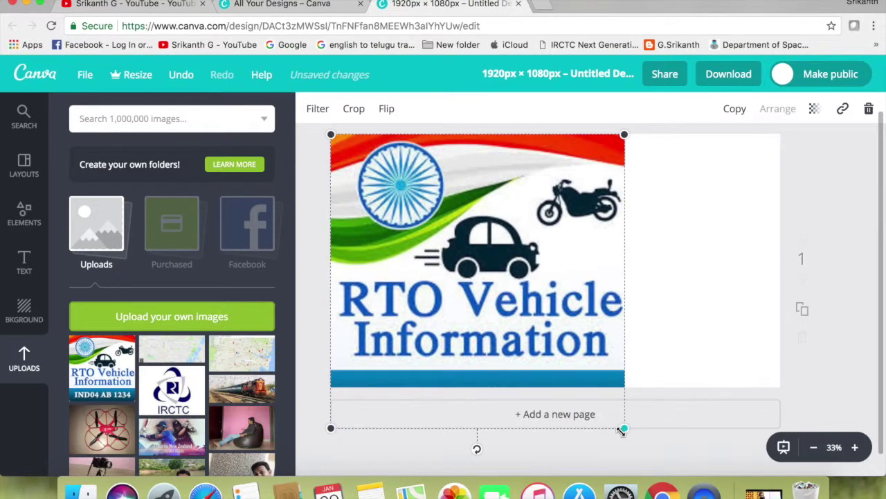
- Set the page background to the blue palette swatch, then deselect the RTO image
left_click(24, 308)
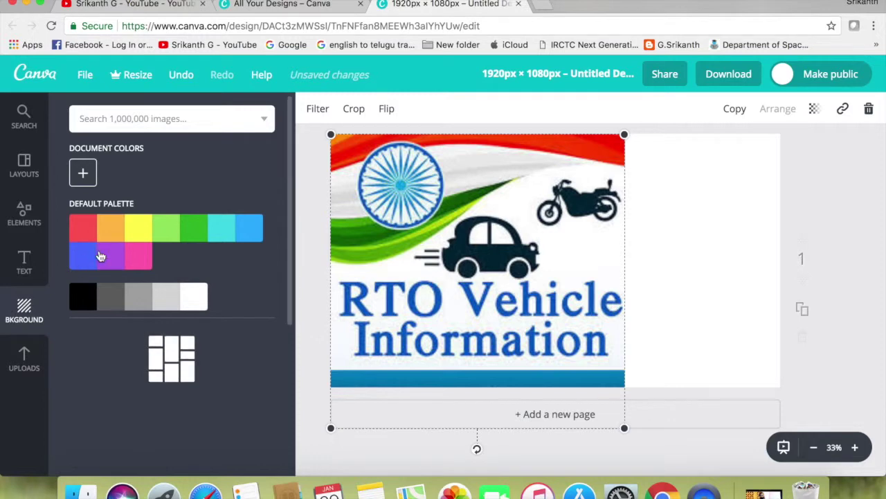
left_click(247, 224)
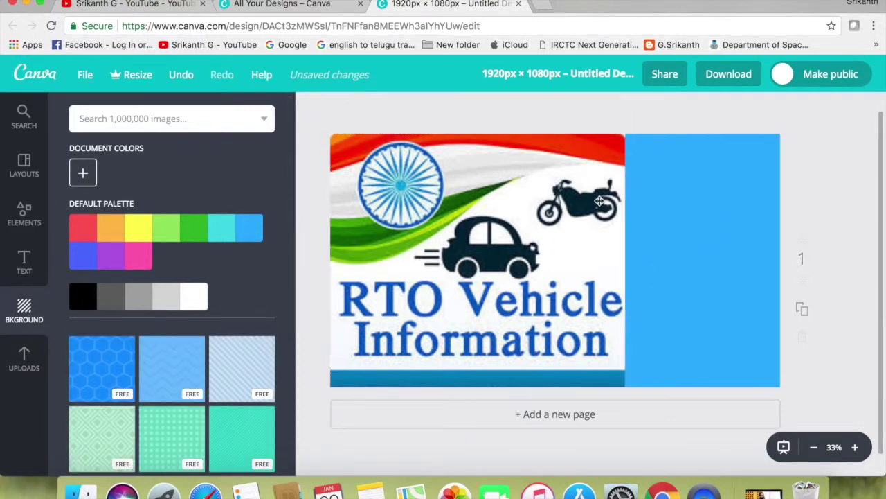
left_click(578, 350)
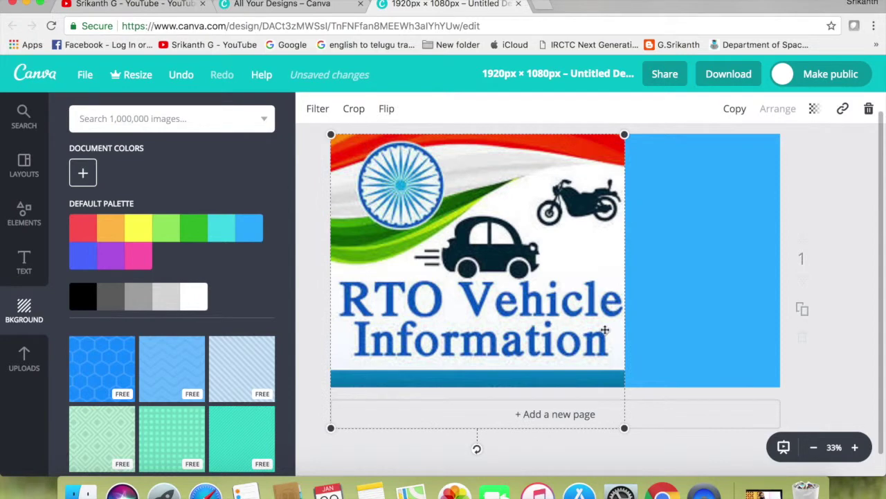
left_click(624, 135)
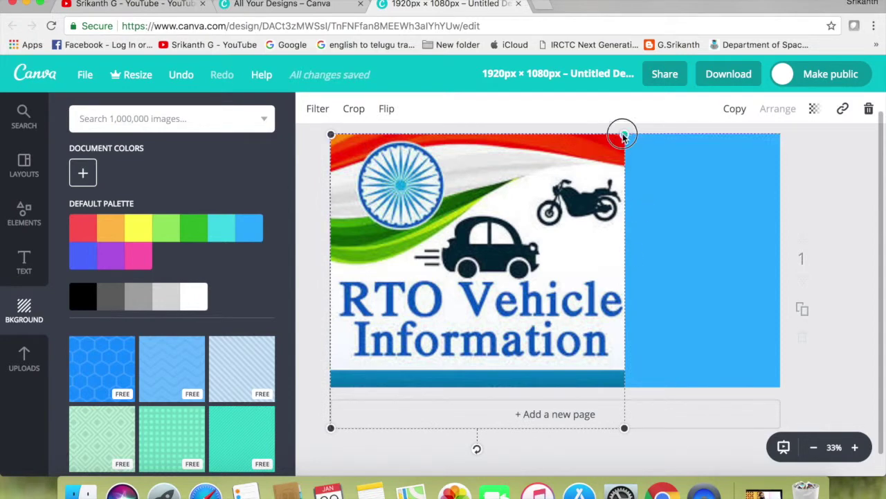
left_click(678, 166)
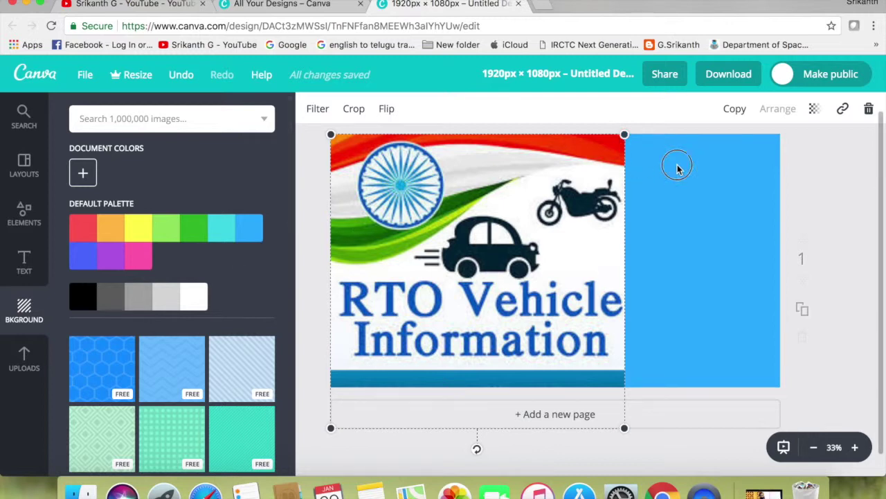
left_click(25, 263)
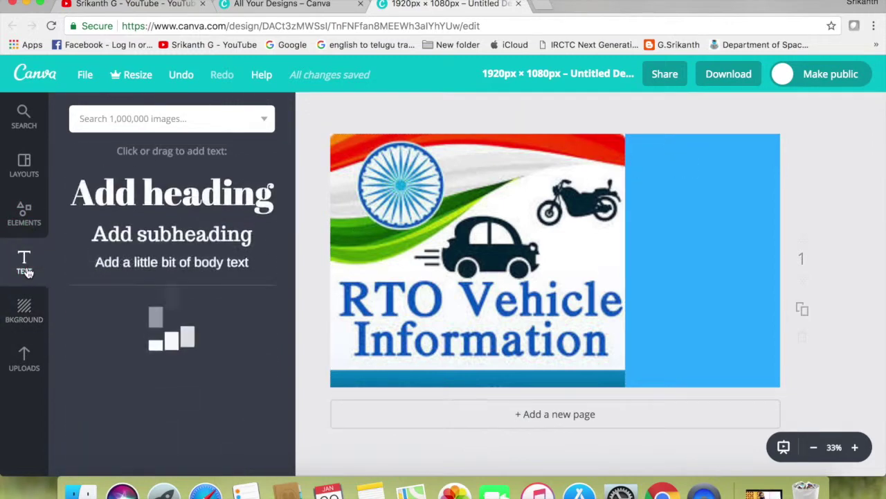
- Add a heading reading 'Know your vehicle full information' in the Aleo font
left_click(158, 191)
double_click(516, 278)
left_click_drag(516, 278, 666, 182)
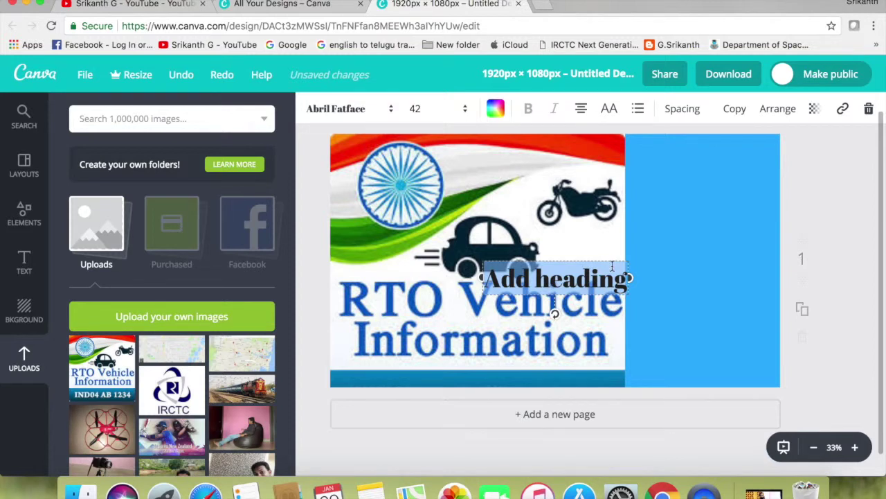
left_click(616, 289)
key("super+a")
type("K")
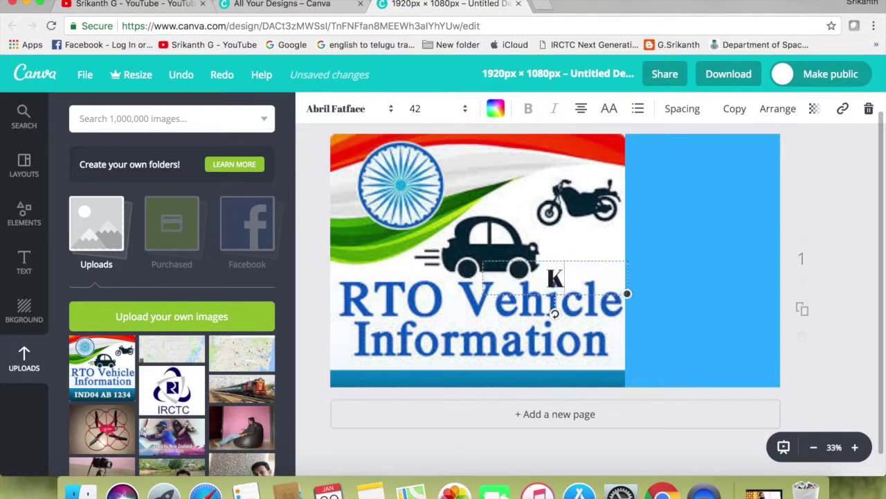
type("no")
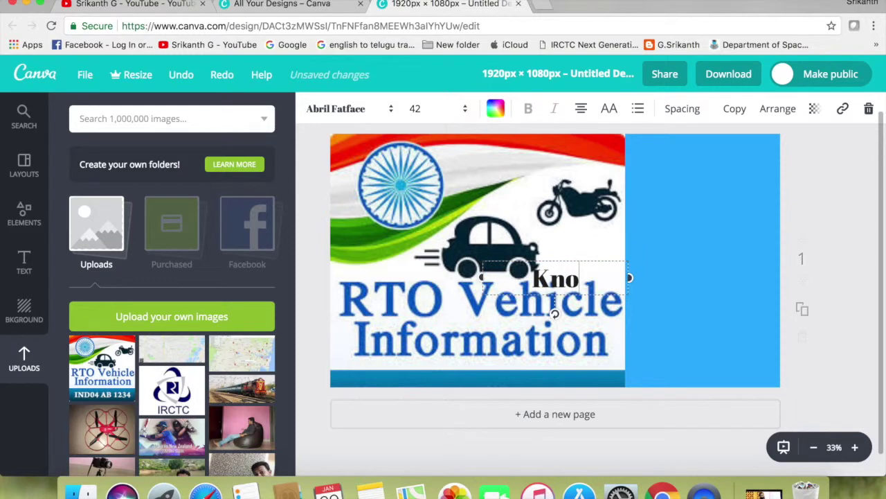
type("w your")
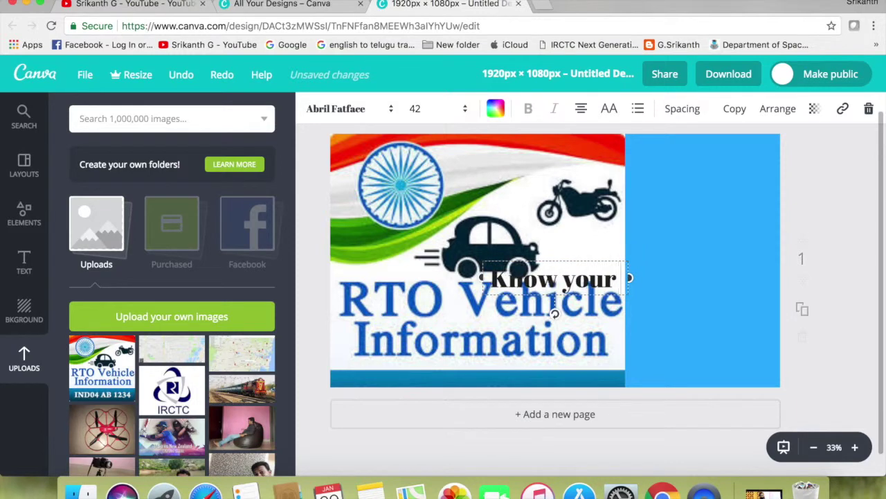
type(" vehicl")
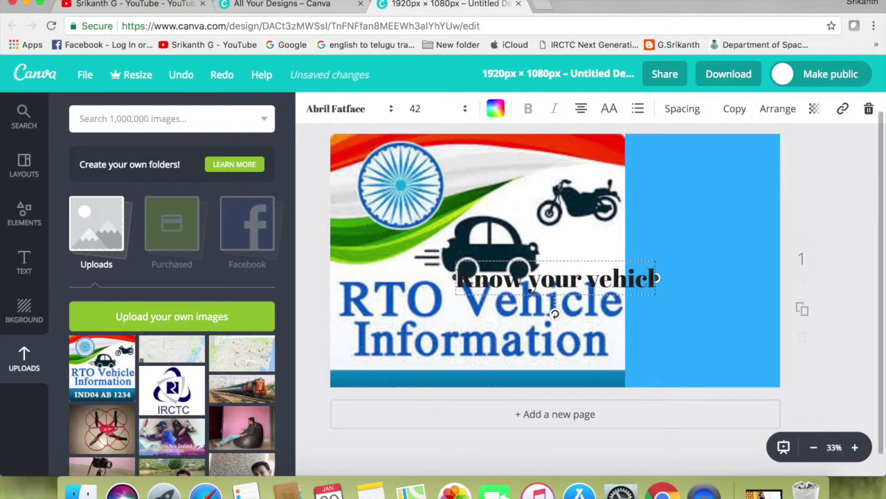
type("e full")
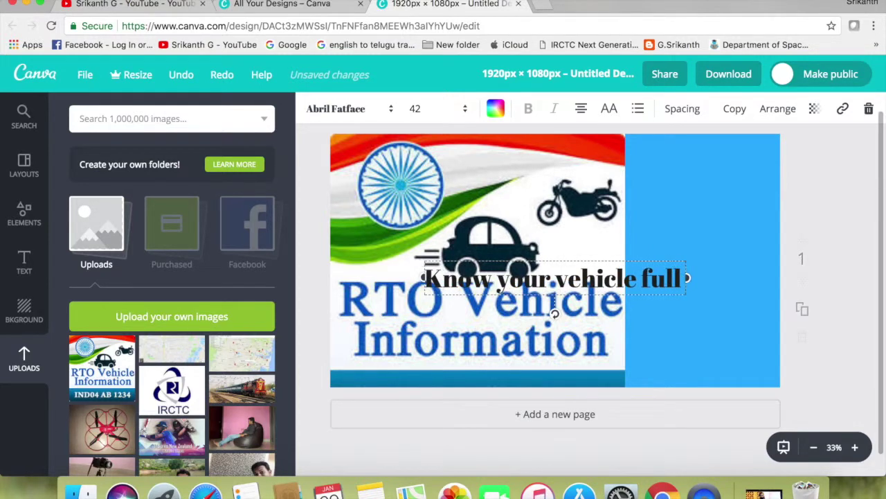
type(" infor")
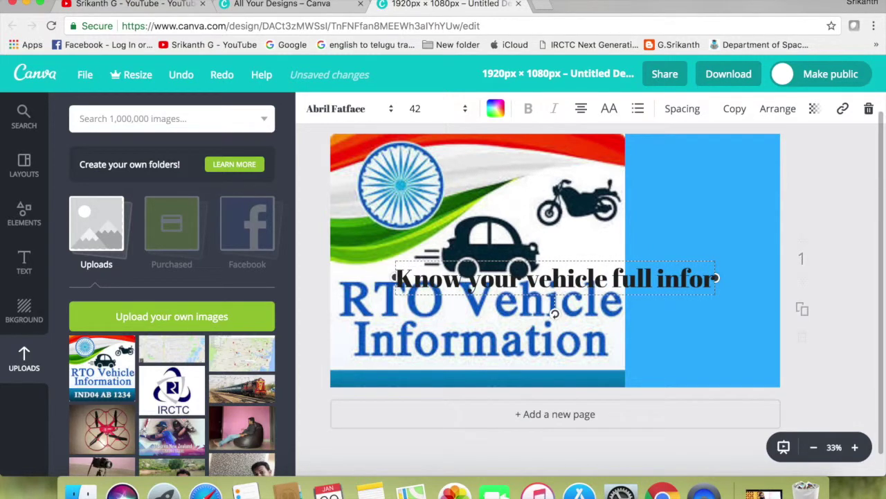
type("mation")
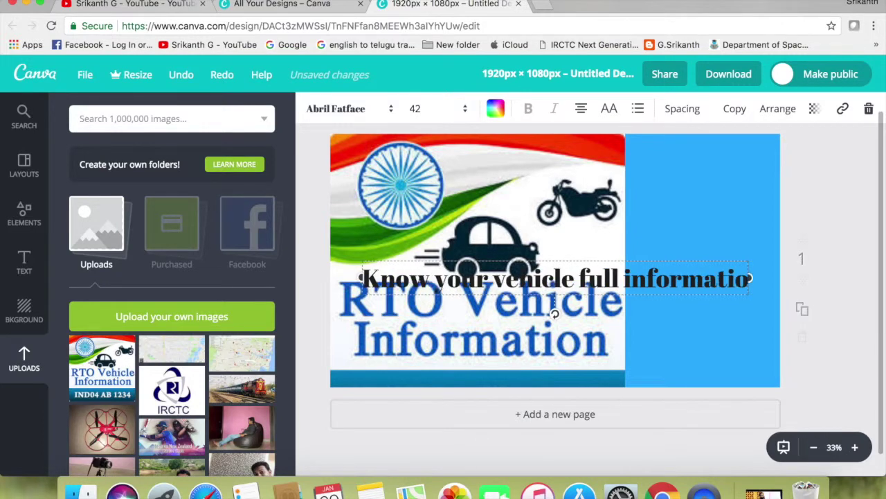
left_click(392, 111)
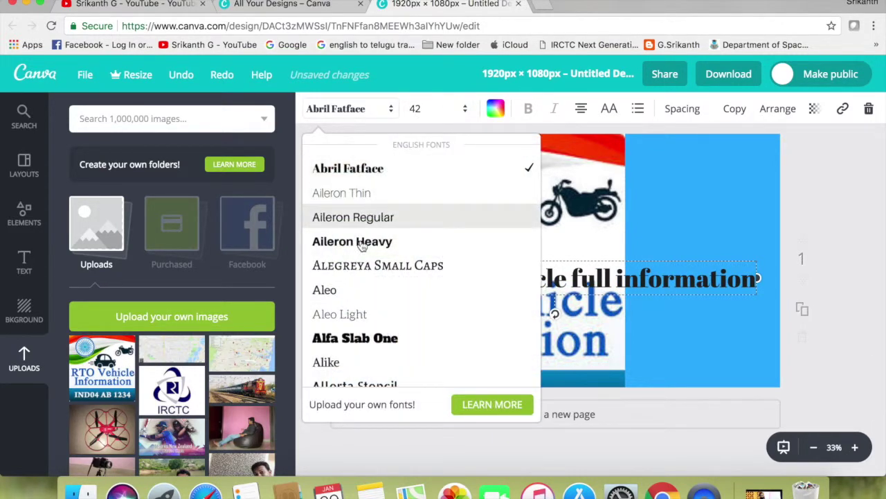
left_click(354, 299)
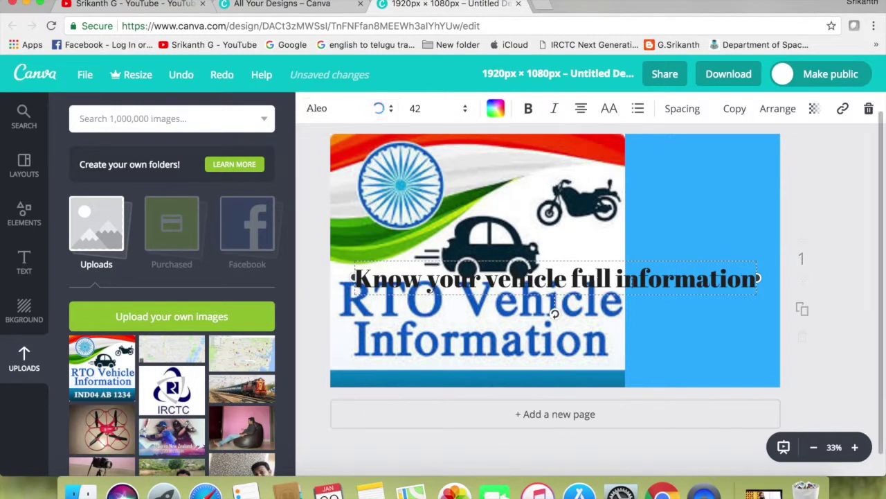
- Trim the heading to 'Know your' and move it to the top of the blue panel
left_click_drag(754, 279, 345, 281)
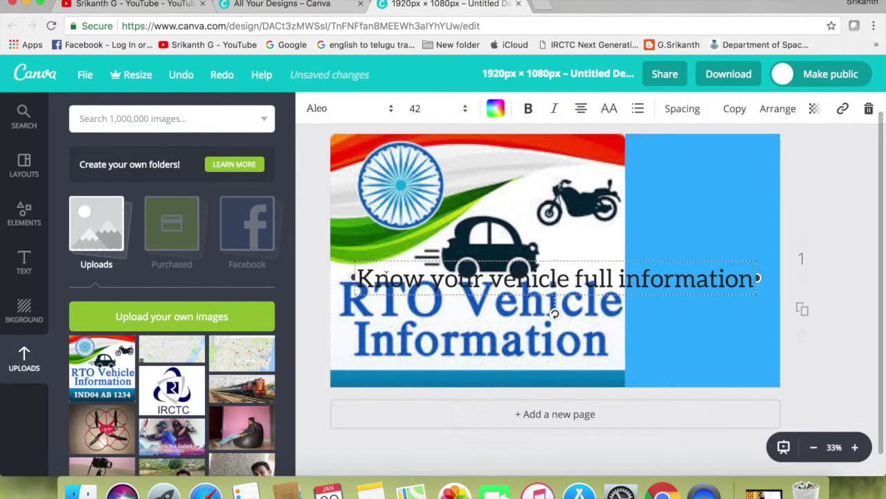
left_click_drag(755, 279, 358, 277)
key("super+c")
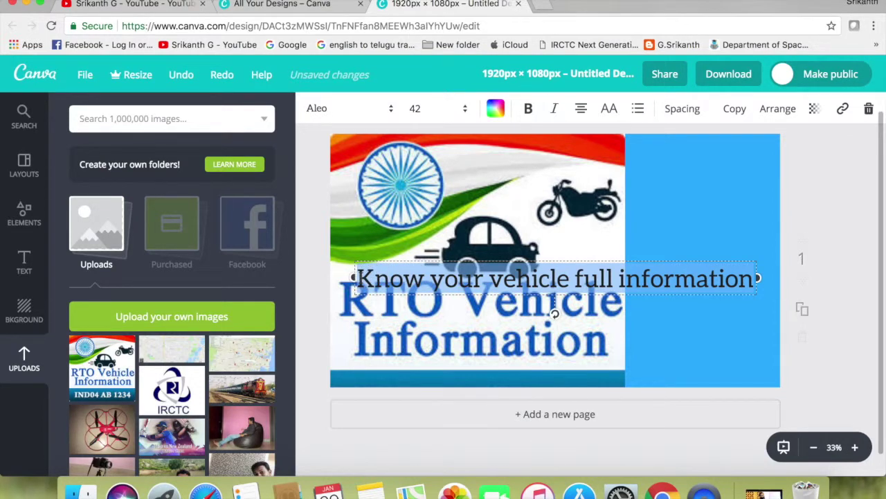
left_click(672, 280)
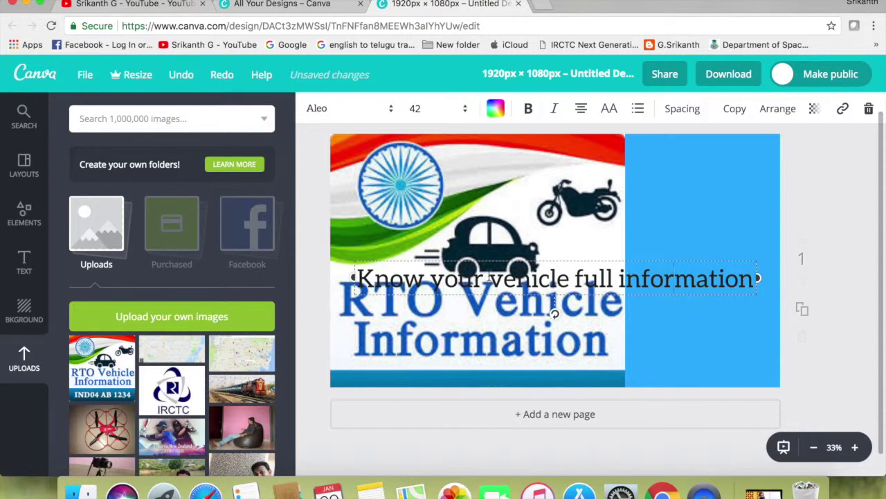
left_click_drag(491, 277, 754, 263)
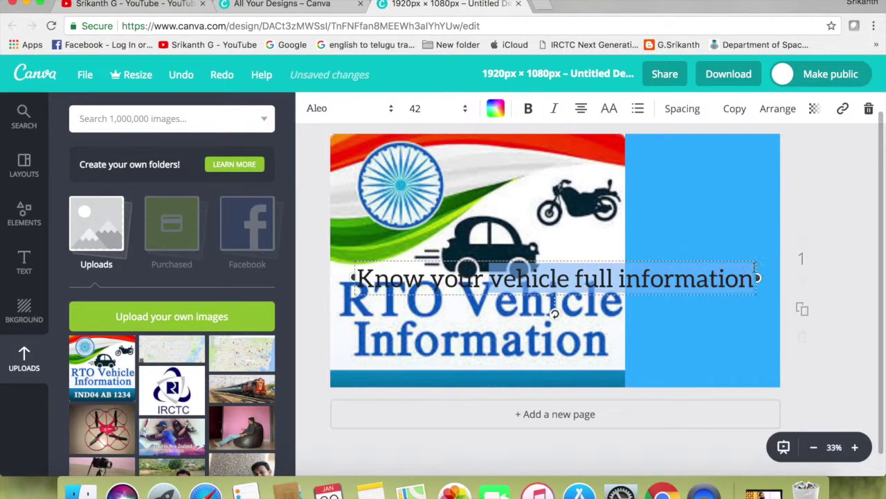
key("BackSpace")
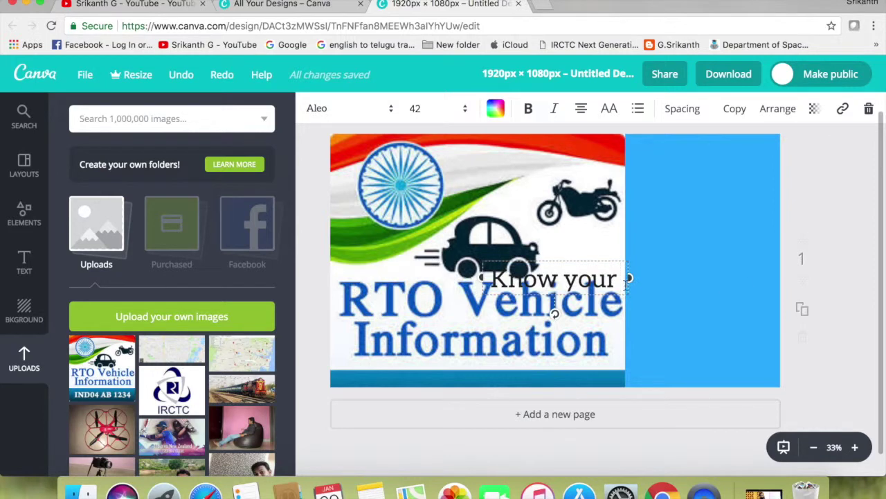
left_click_drag(572, 259, 723, 151)
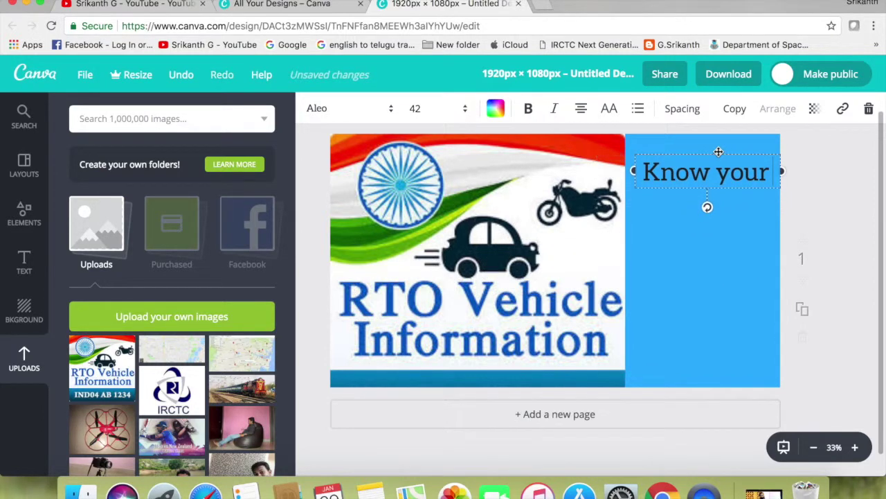
left_click(31, 270)
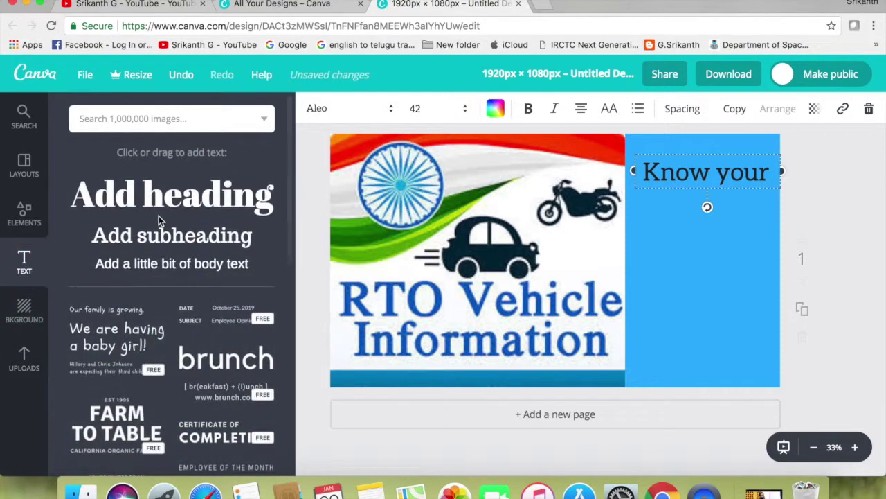
- Add a second heading, paste the full sentence, and trim it to 'vehicle full'
left_click_drag(147, 194, 731, 241)
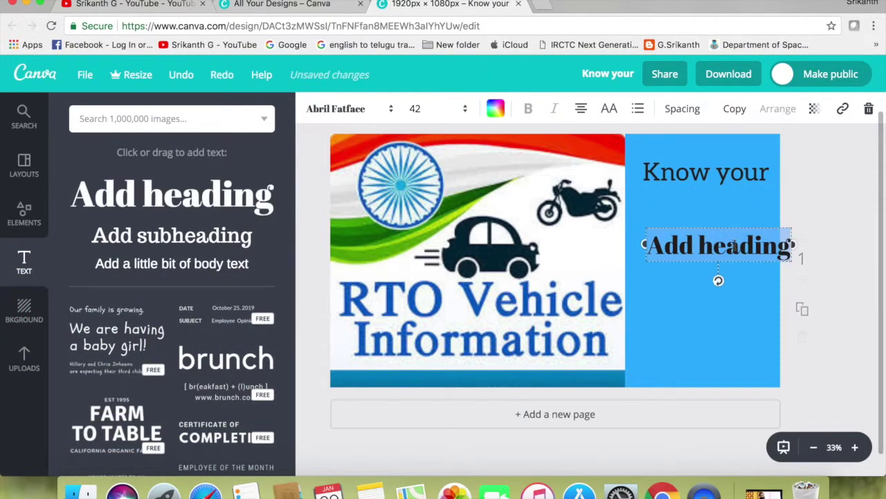
left_click(735, 243)
key("super+a")
key("BackSpace")
key("super+v")
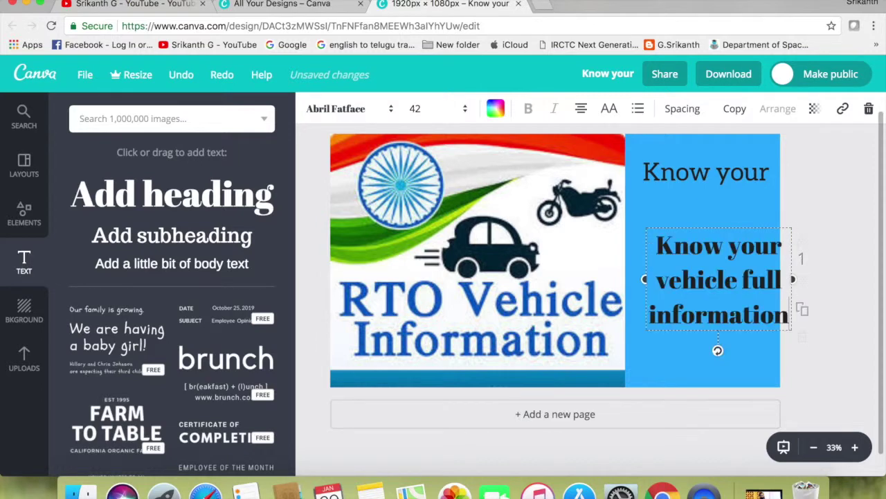
left_click_drag(782, 247, 664, 247)
key("BackSpace")
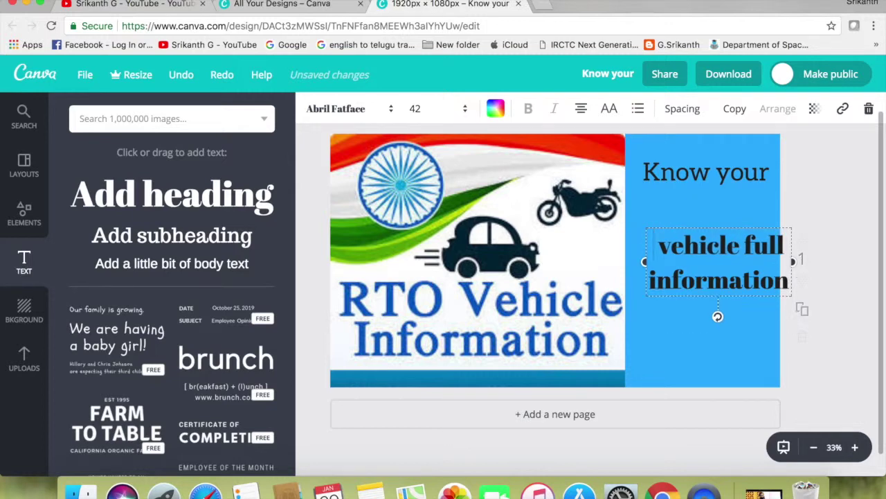
left_click_drag(784, 275, 651, 275)
key("BackSpace")
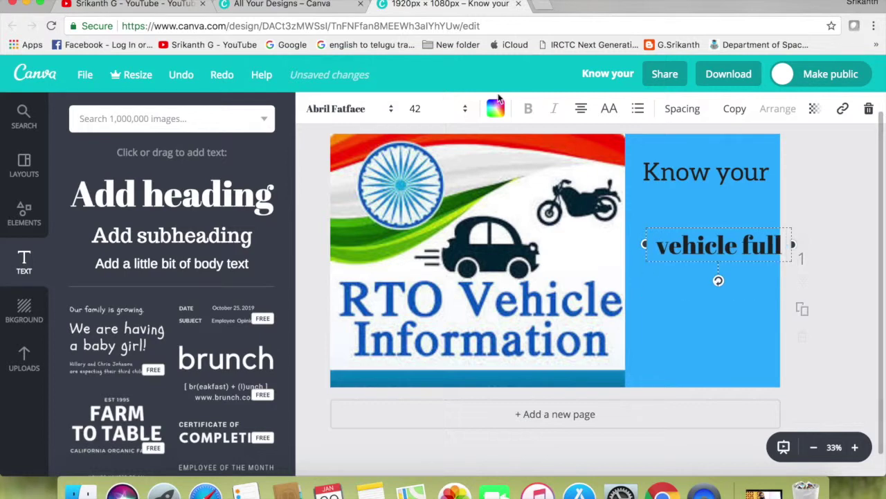
- Set 'vehicle full' to Aleo and place it just below 'Know your'
left_click(391, 111)
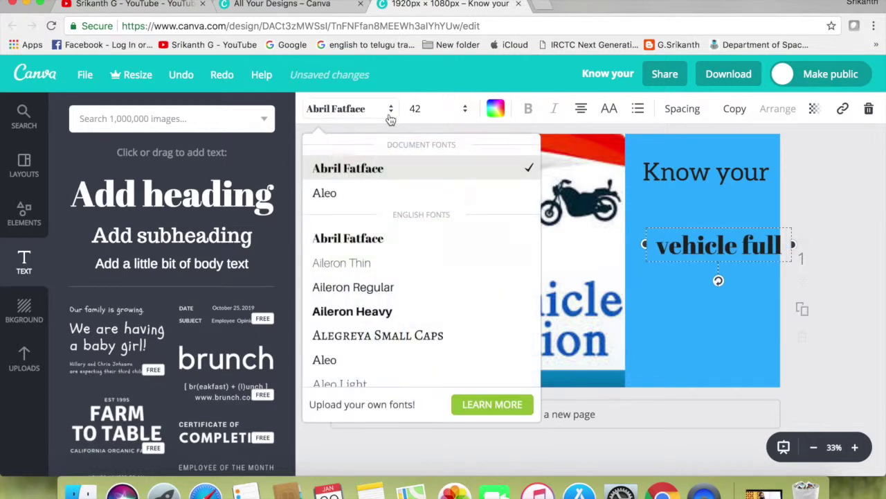
left_click(360, 194)
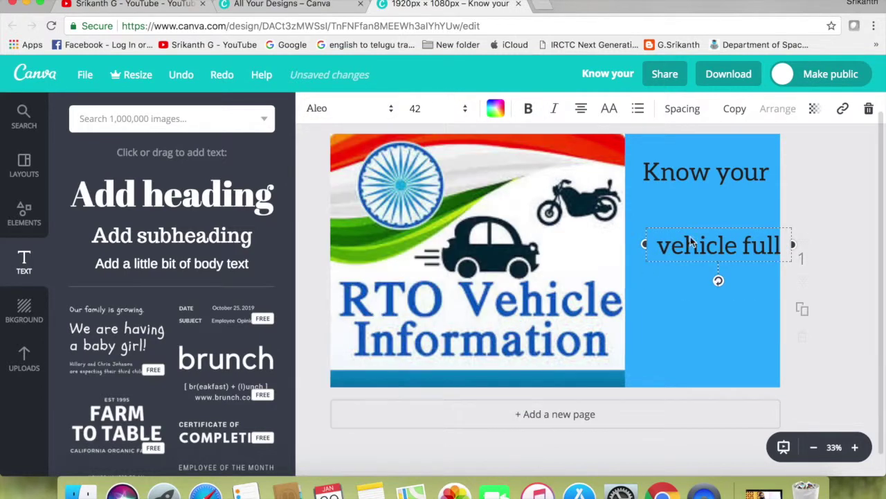
left_click_drag(721, 223, 710, 203)
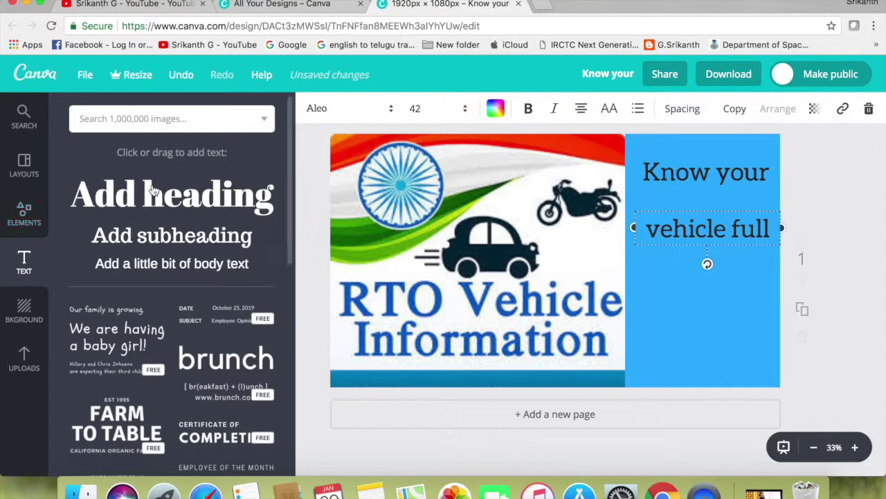
left_click_drag(142, 194, 713, 300)
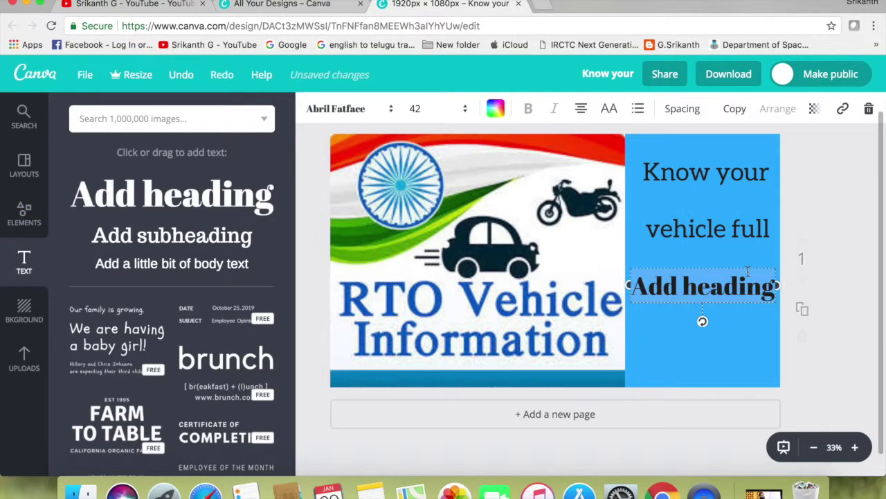
- Paste the sentence into the new box, trim it to 'information', and set it to Aleo
key("super+v")
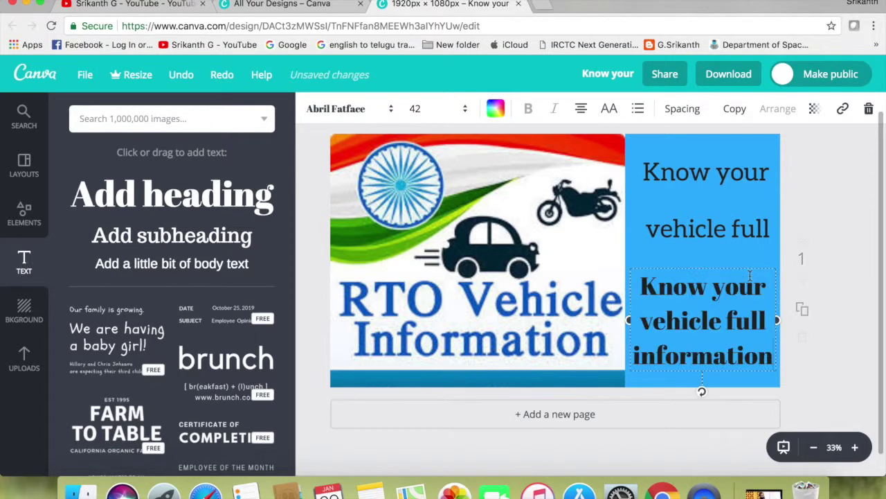
left_click_drag(770, 318, 641, 286)
key("BackSpace")
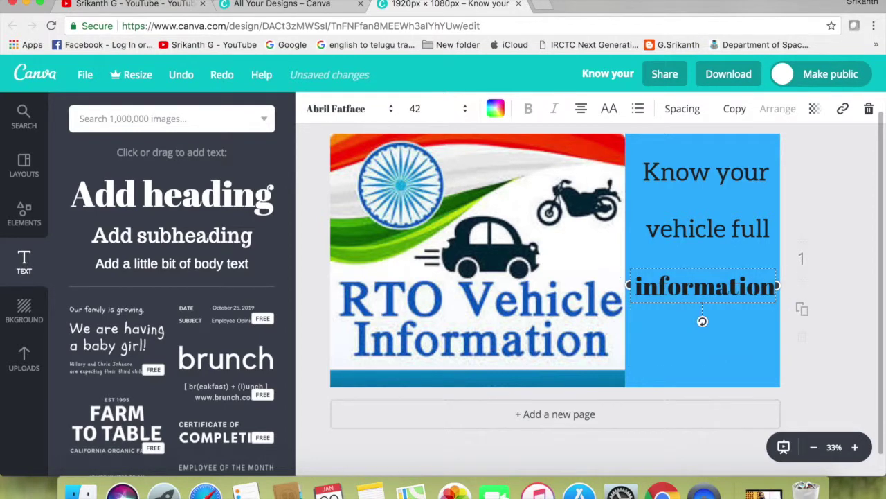
left_click(392, 111)
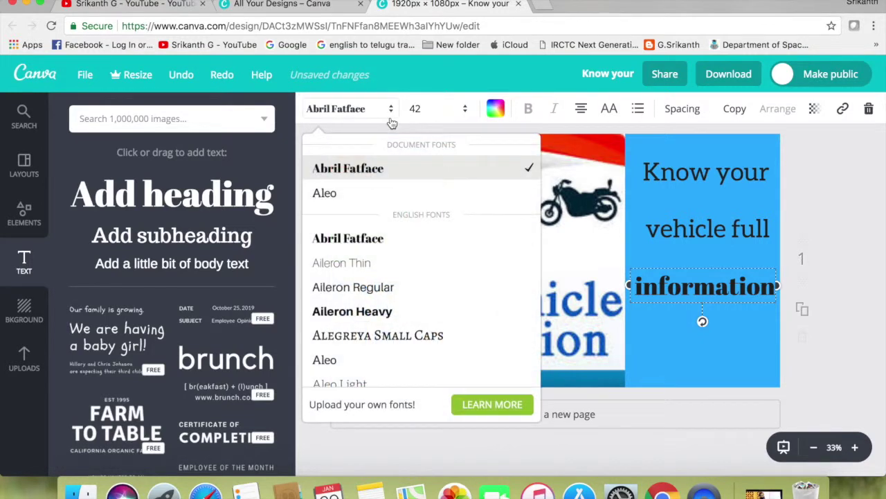
left_click(353, 197)
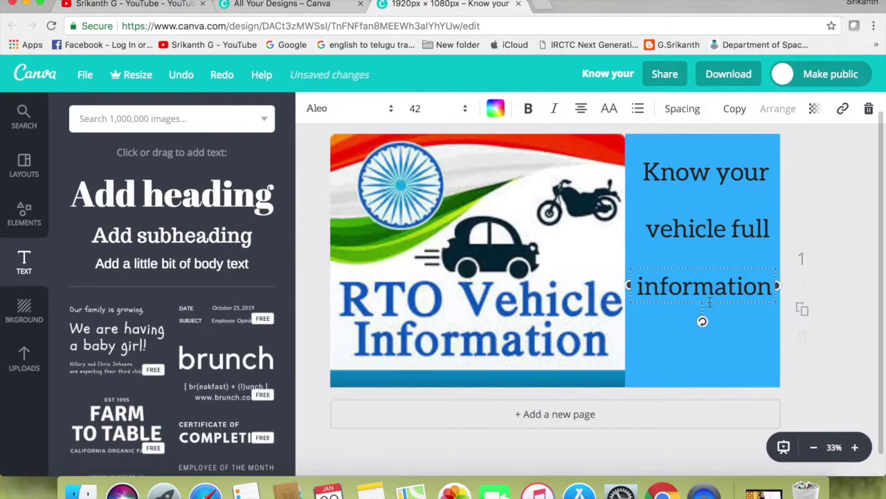
left_click(313, 304)
left_click_drag(127, 271, 708, 373)
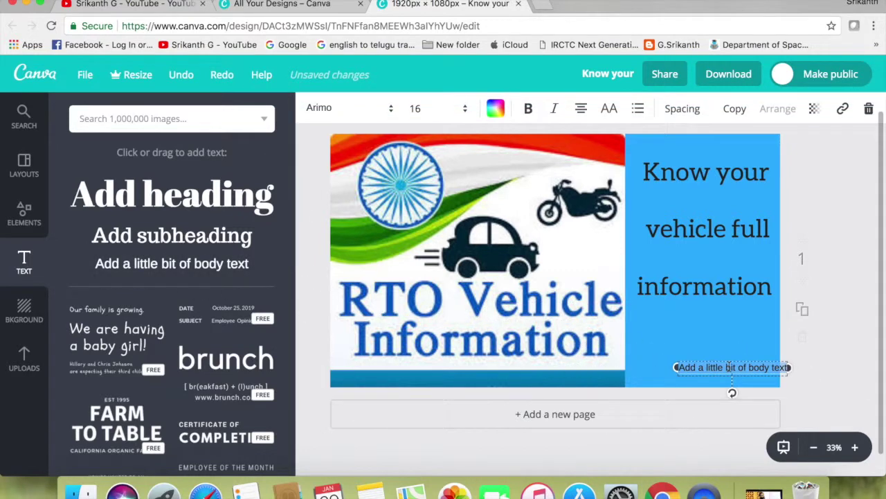
- Replace the body-text placeholder with the creator's name and colour it pink
double_click(729, 367)
key("BackSpace")
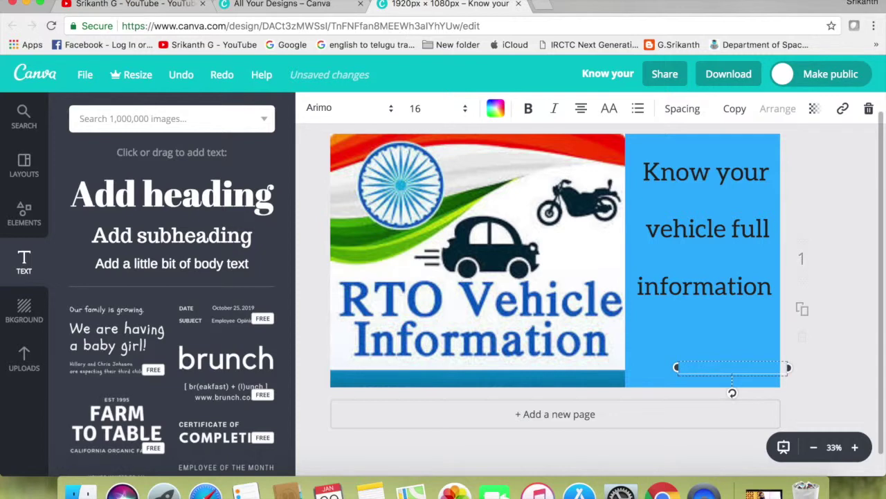
type("th g")
left_click(497, 109)
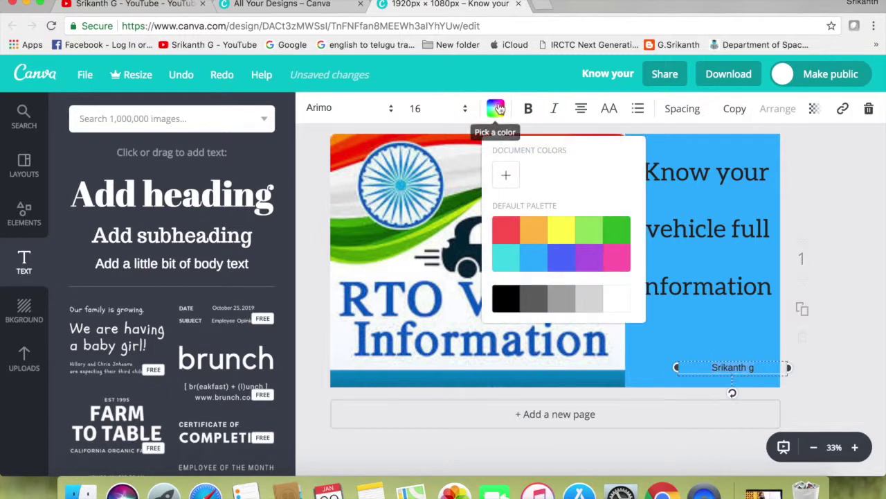
left_click(507, 177)
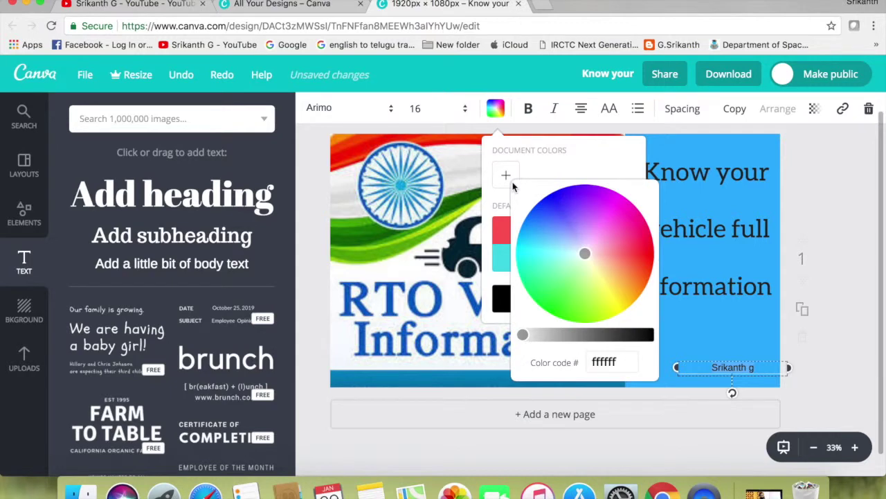
left_click_drag(587, 254, 607, 236)
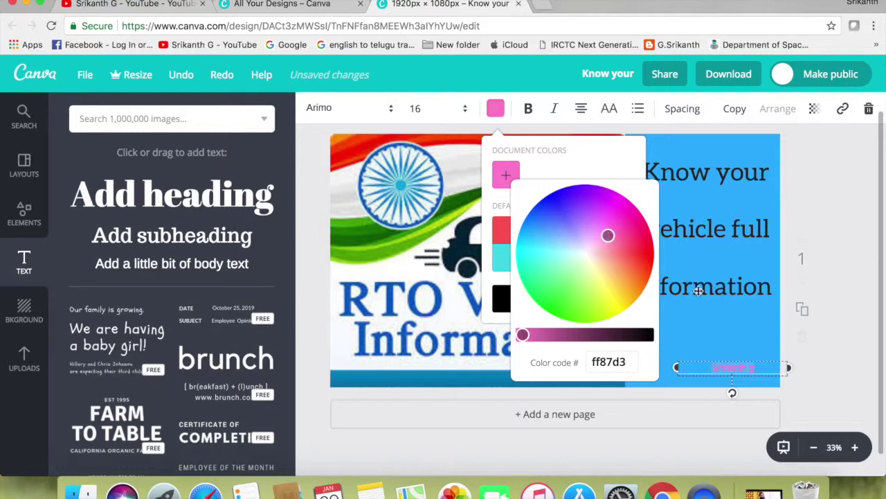
left_click(765, 368)
left_click(732, 299)
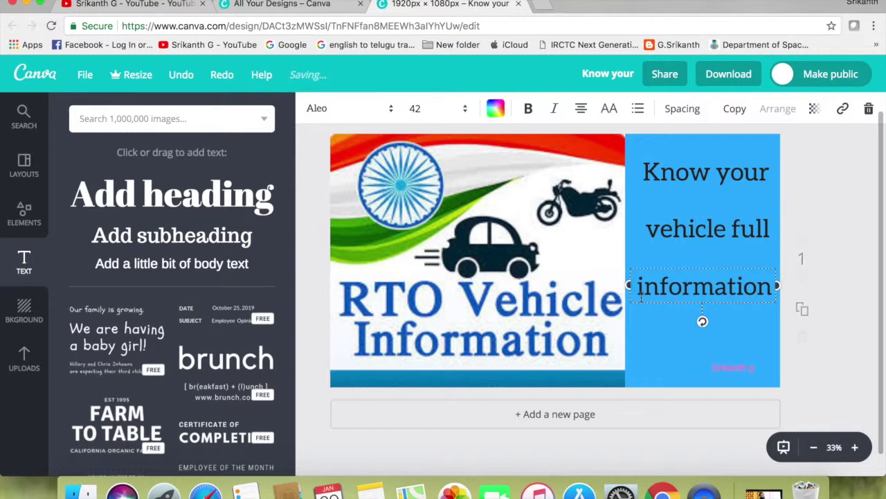
- Download the design as a JPG file, Know your.jpg, and confirm it in the browser's downloads list
left_click(729, 76)
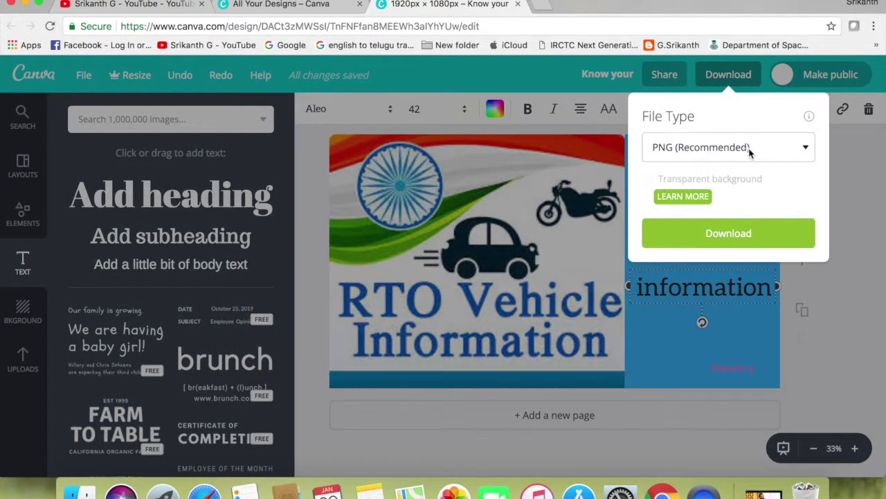
left_click(791, 149)
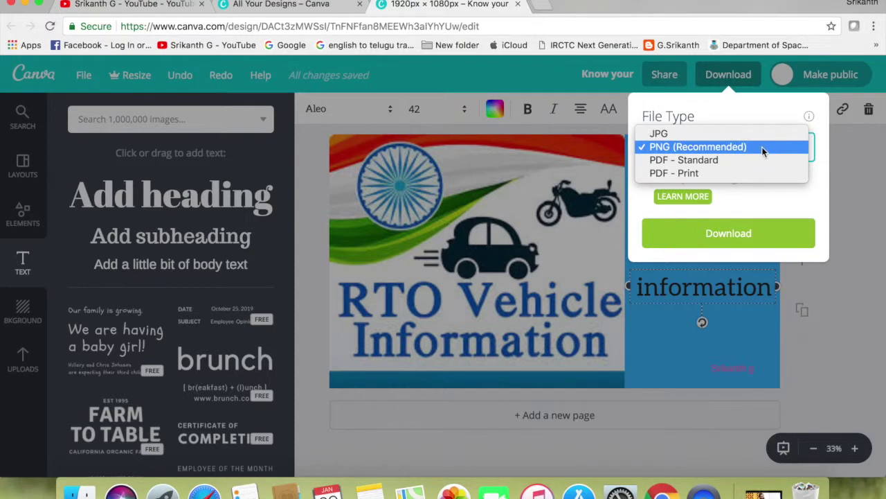
left_click(743, 139)
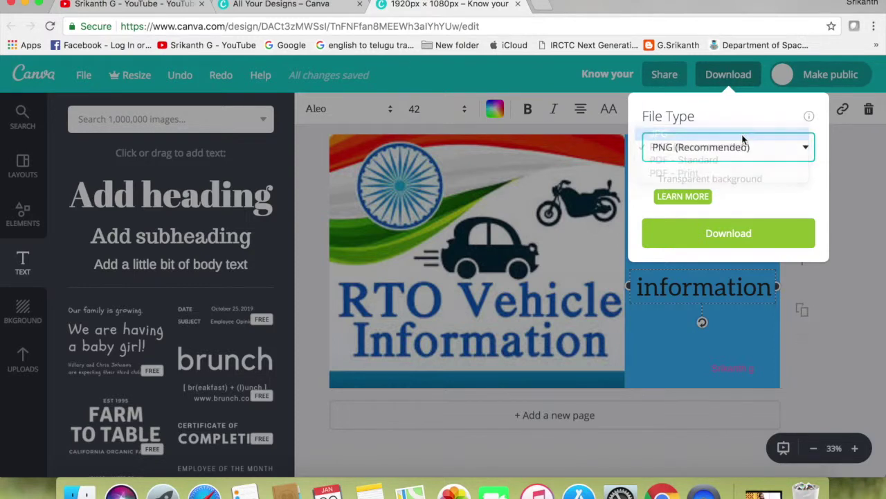
left_click(742, 197)
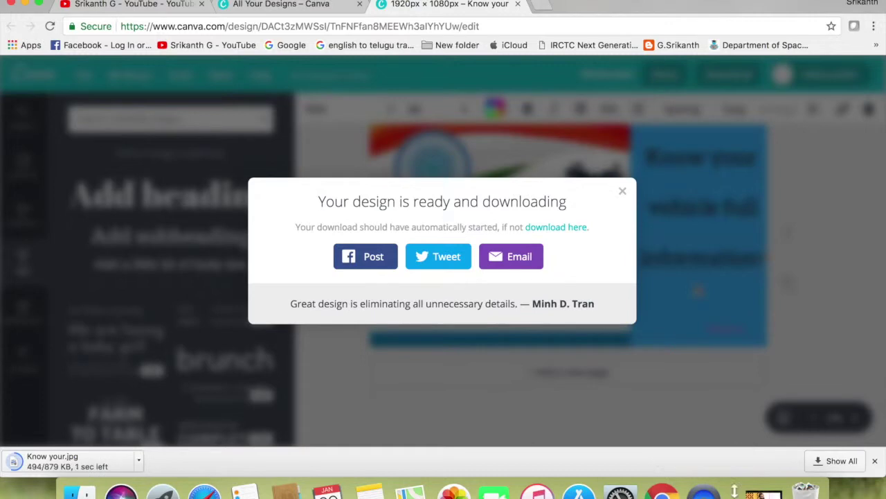
left_click(827, 462)
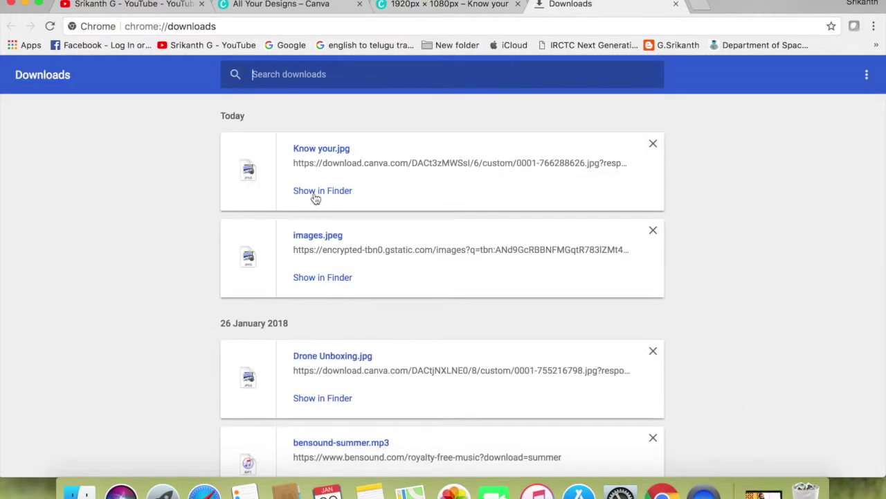
key("super+w")
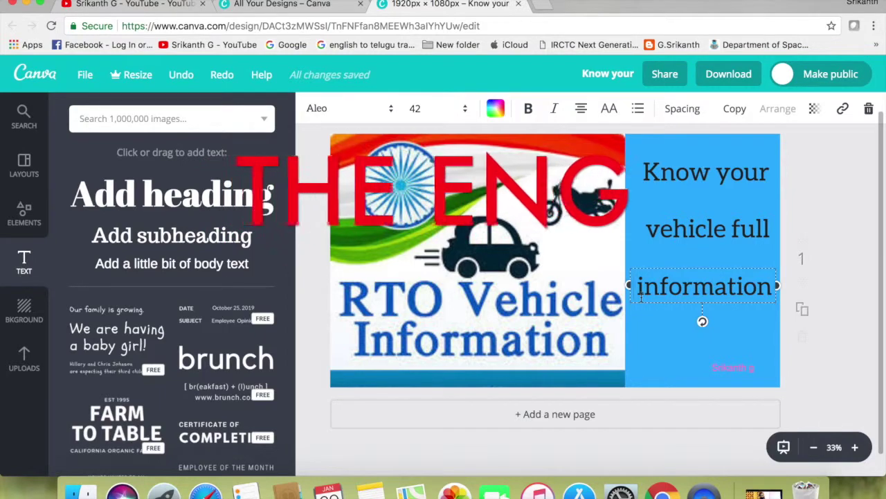